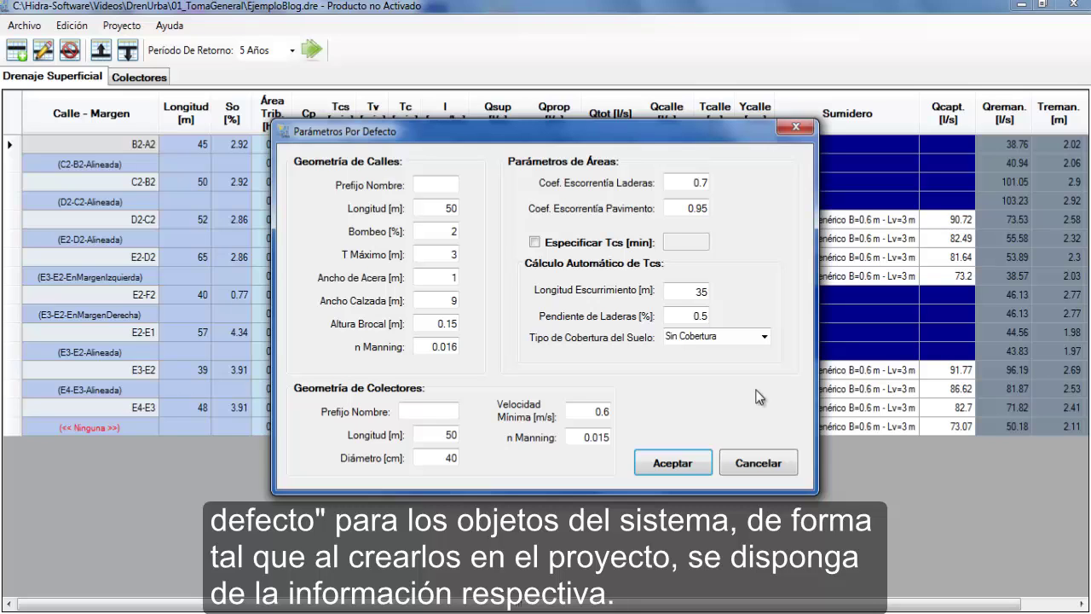
# Close the default parameters dialog and review the file commands for saving, exporting and printing.
pyautogui.click(706, 466)
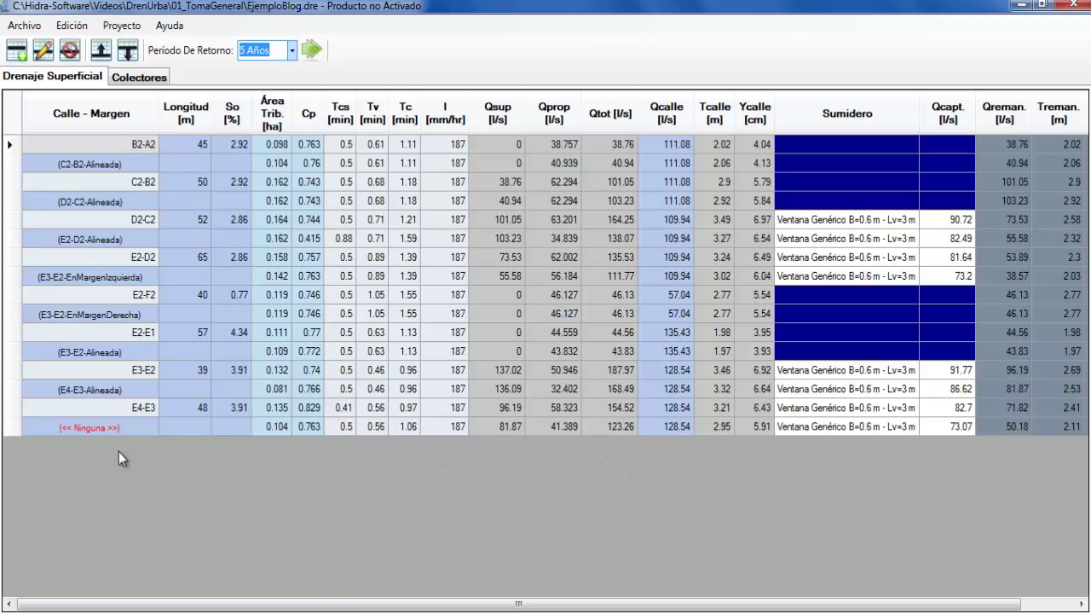
pyautogui.click(38, 27)
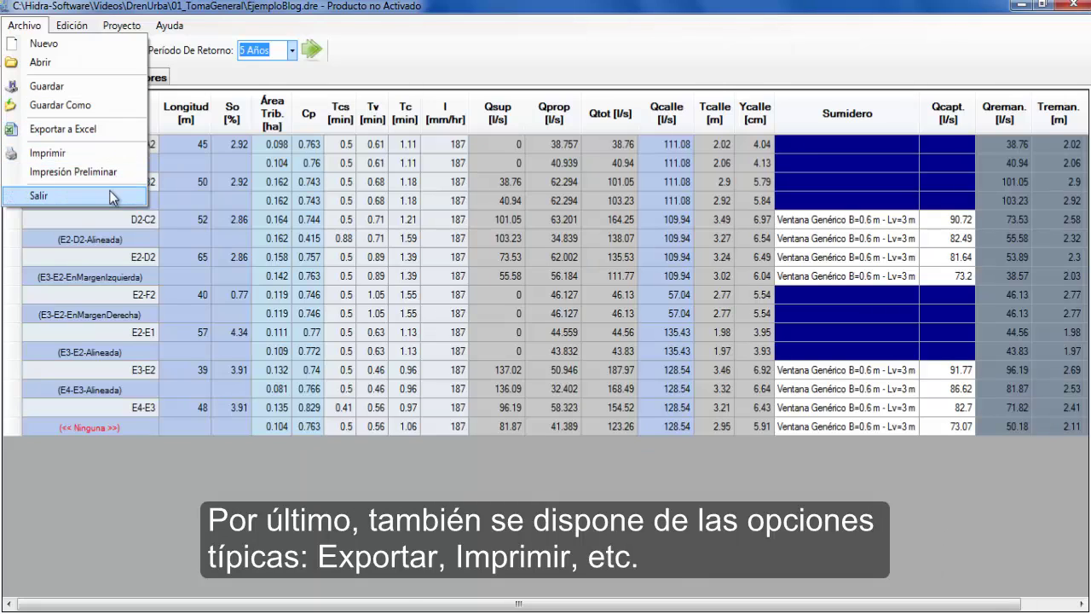
pyautogui.click(180, 489)
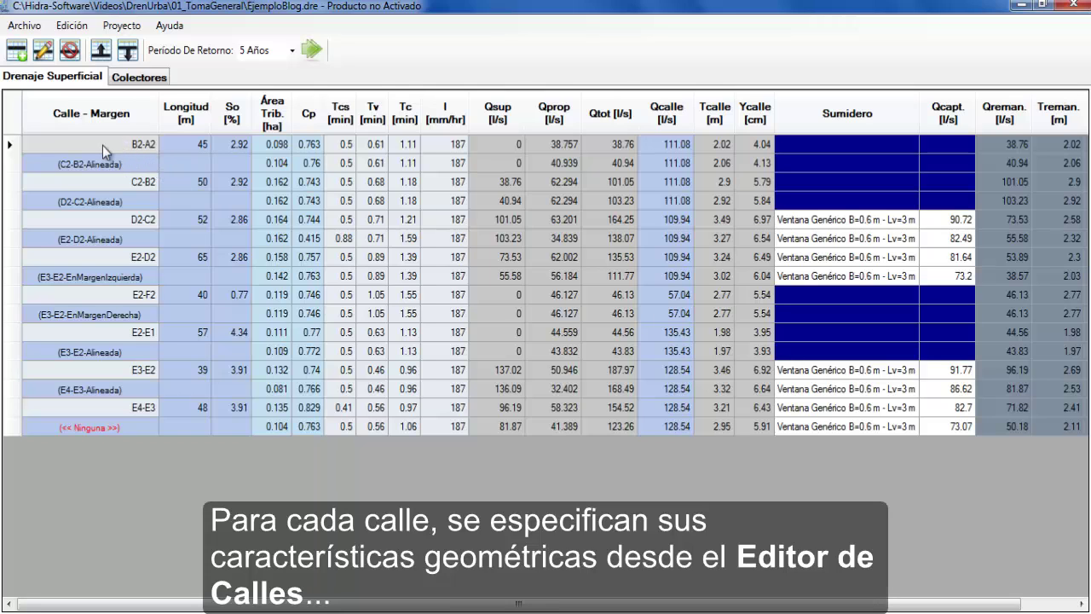
# Open street B2-A2 for editing and review its geometry and the tributary areas assigned to the right and left margins.
pyautogui.doubleClick(102, 145)
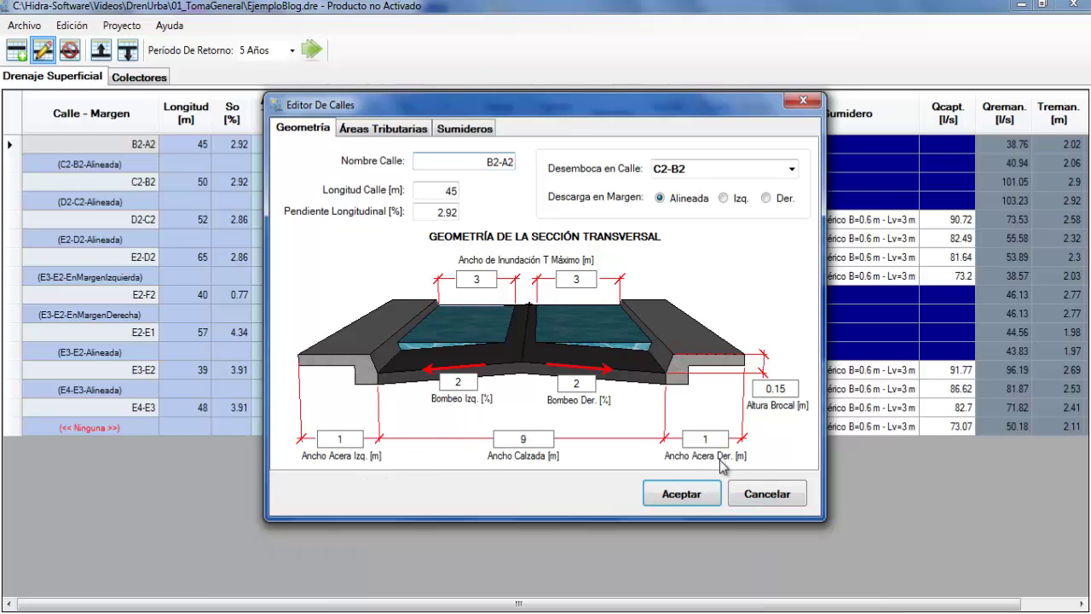
pyautogui.click(409, 130)
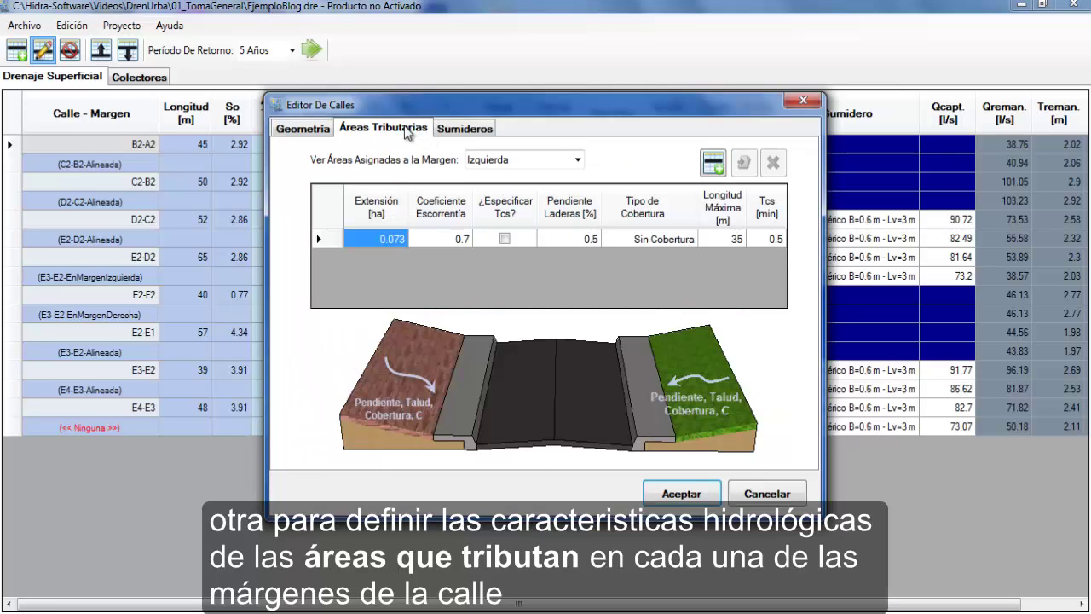
pyautogui.click(578, 163)
pyautogui.click(572, 193)
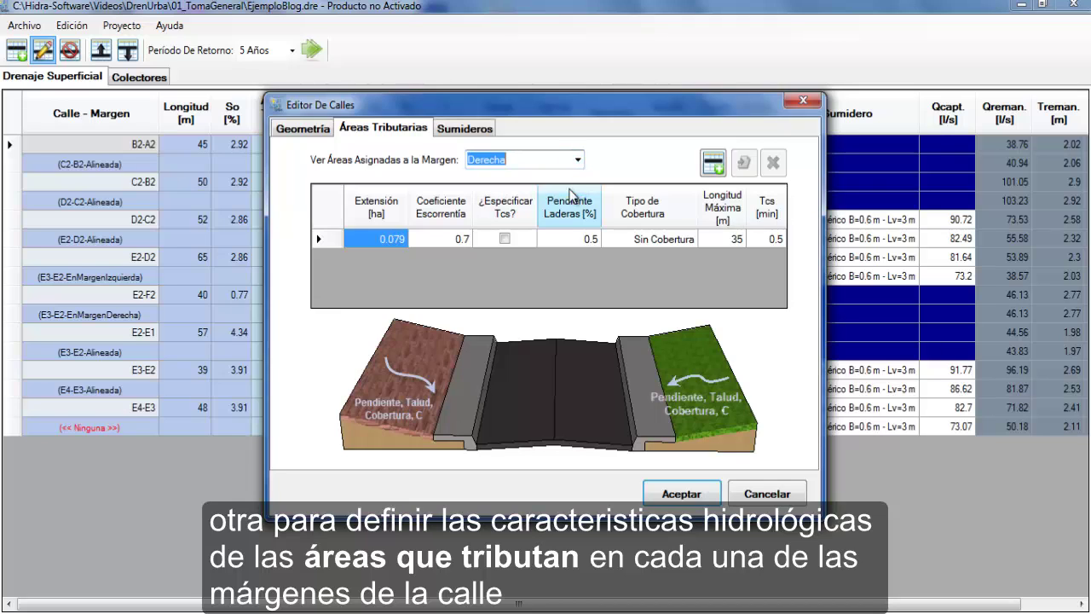
pyautogui.click(578, 163)
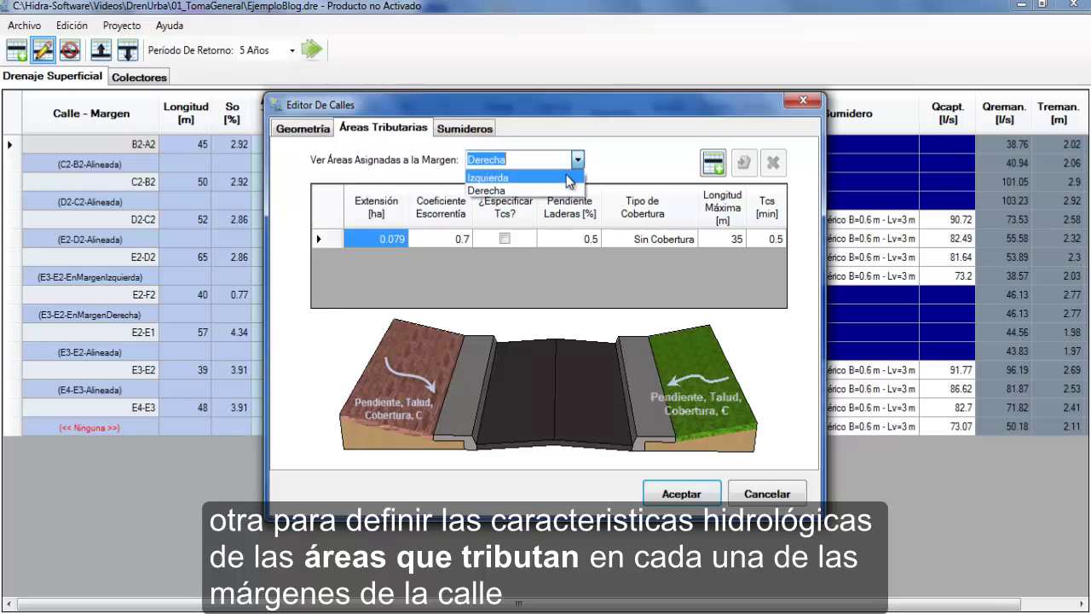
pyautogui.click(571, 186)
pyautogui.click(689, 242)
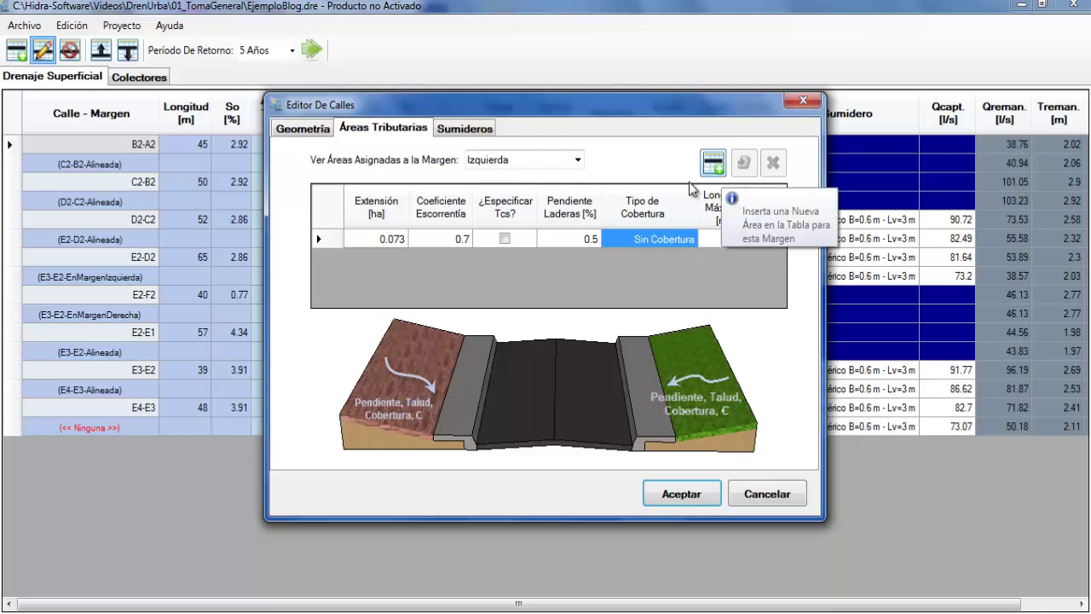
# Inspect the properties and soil cover options of the left-margin tributary area of street B2-A2, leaving them unchanged.
pyautogui.click(322, 239)
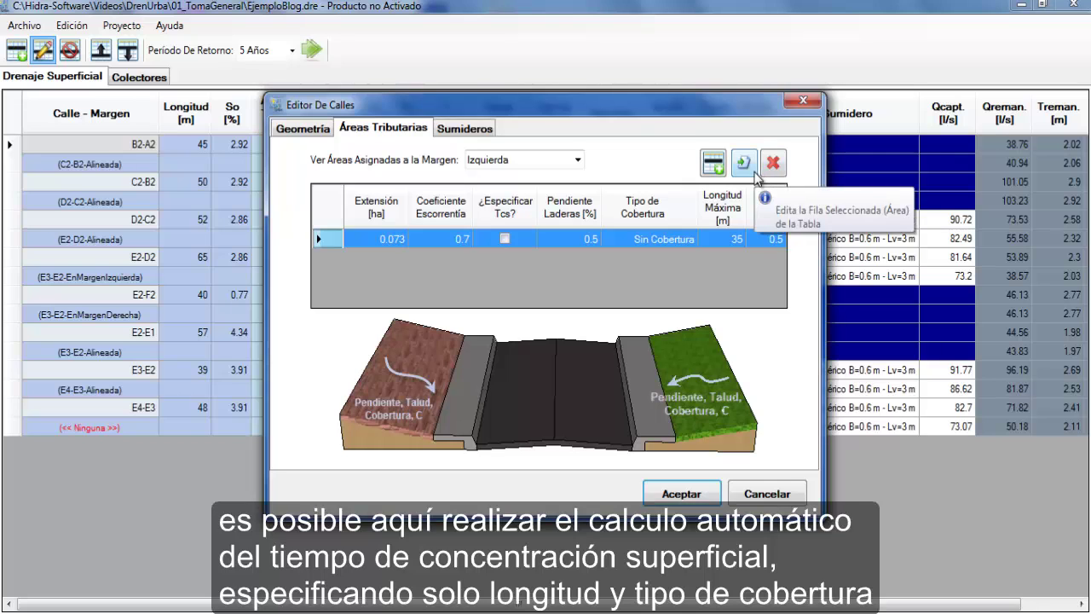
pyautogui.click(753, 174)
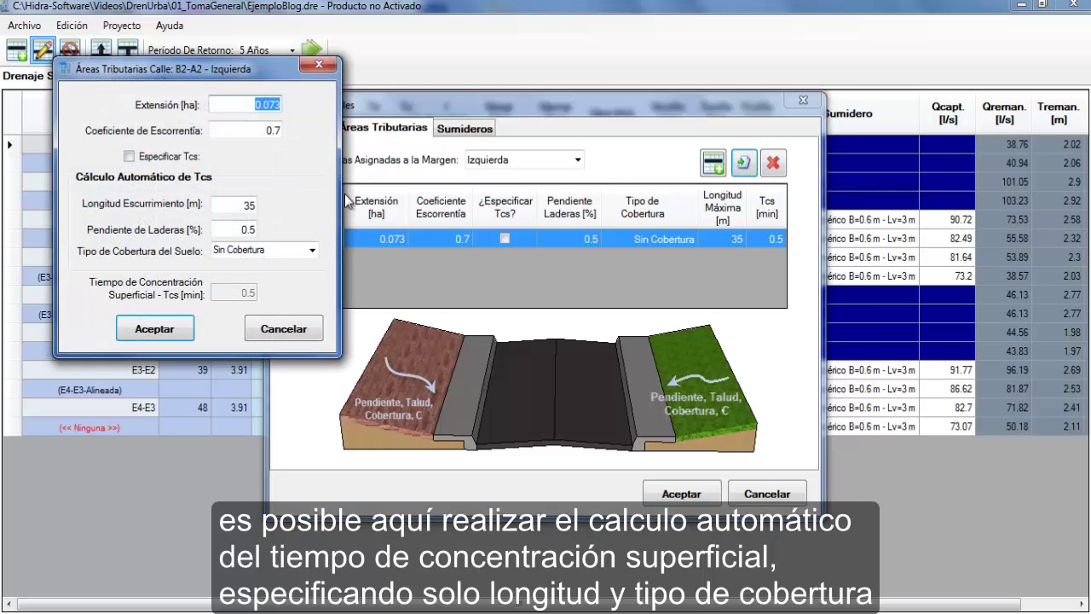
pyautogui.click(312, 251)
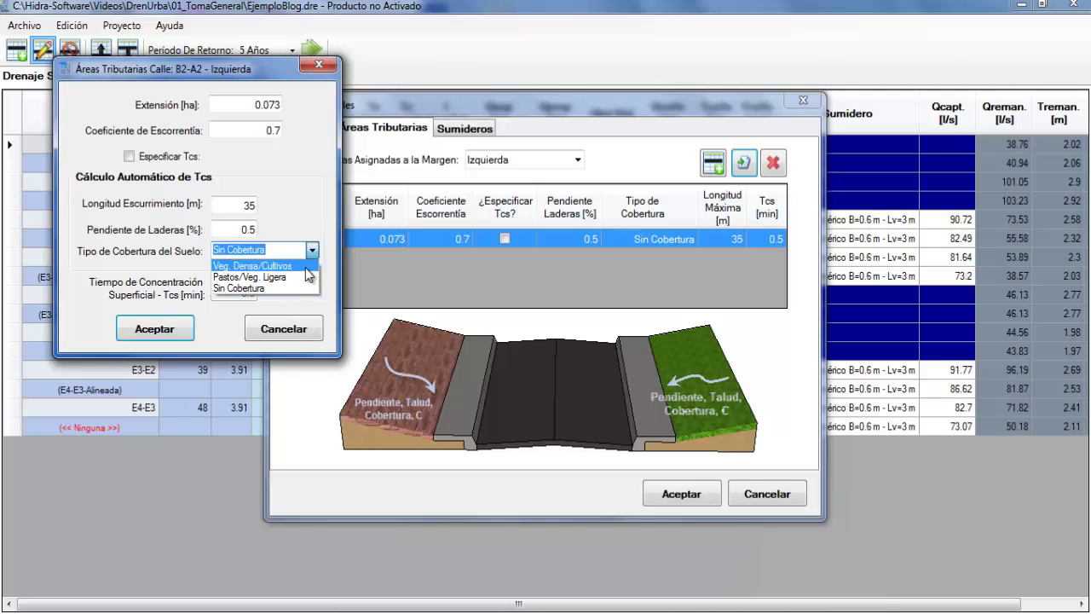
pyautogui.click(314, 229)
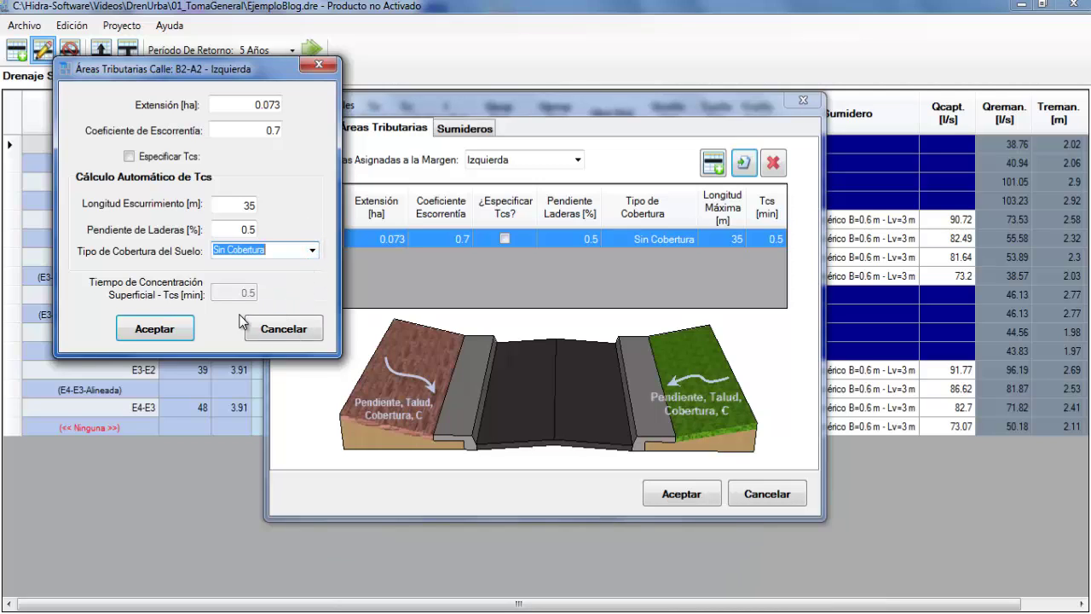
pyautogui.click(299, 337)
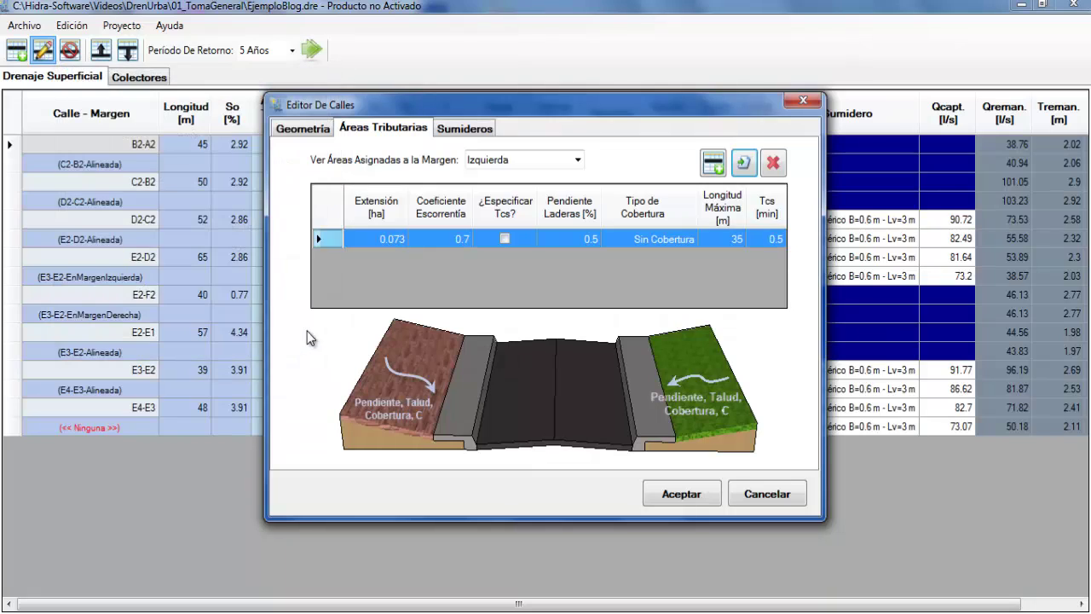
# Preview the window and grate inlet types offered for the left margin of street B2-A2, and close the editor without saving.
pyautogui.click(483, 139)
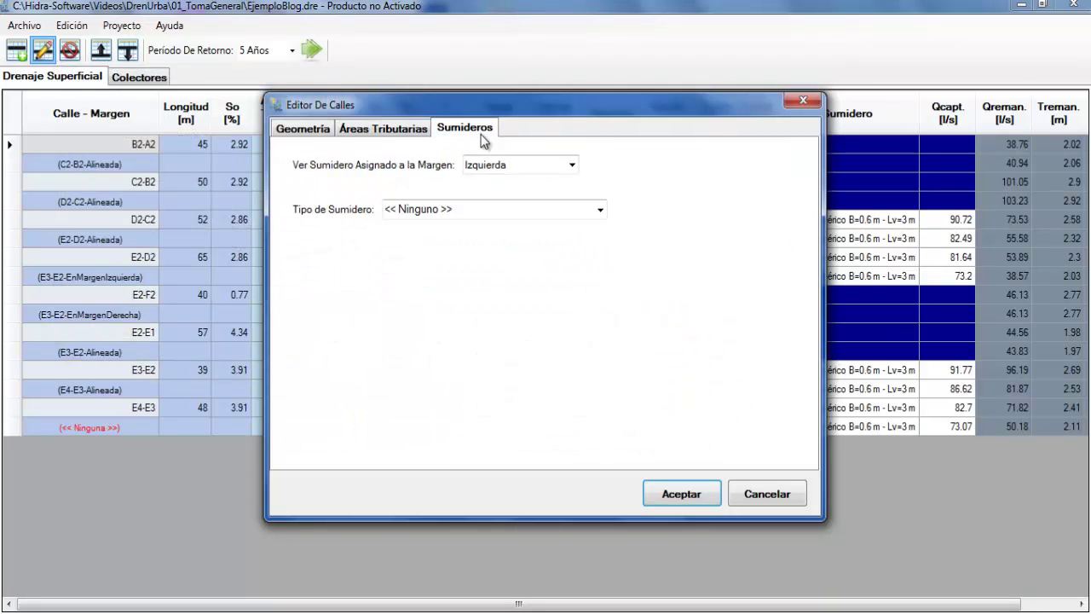
pyautogui.click(572, 166)
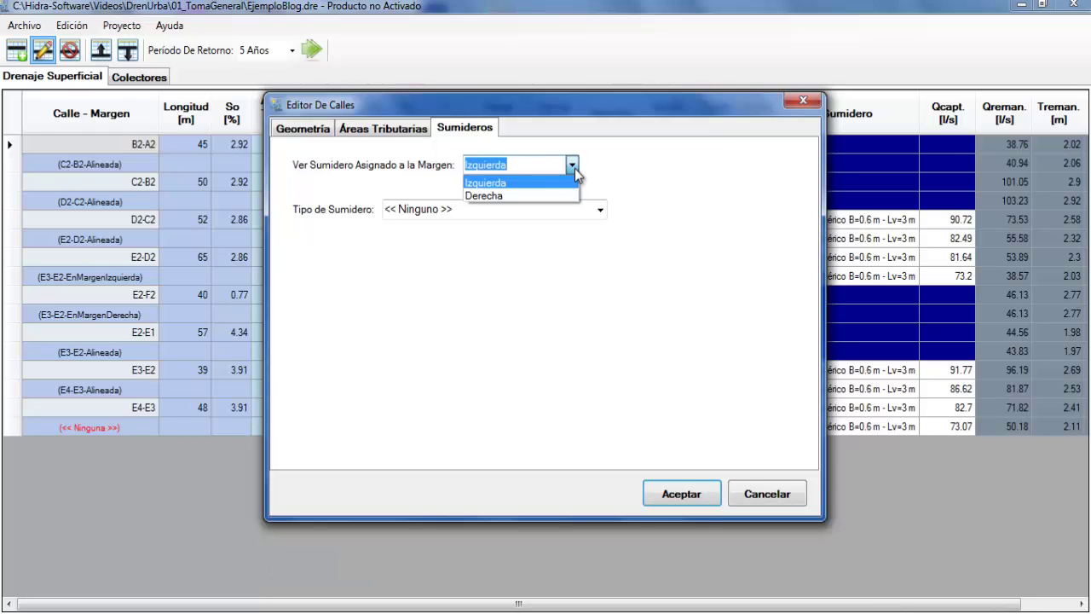
pyautogui.click(575, 170)
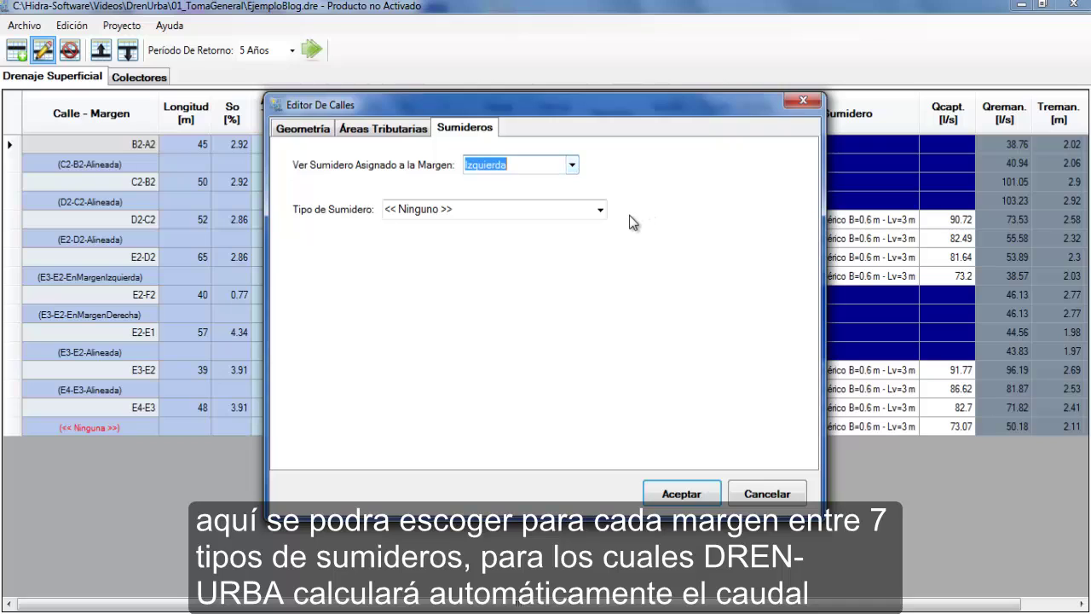
pyautogui.click(600, 210)
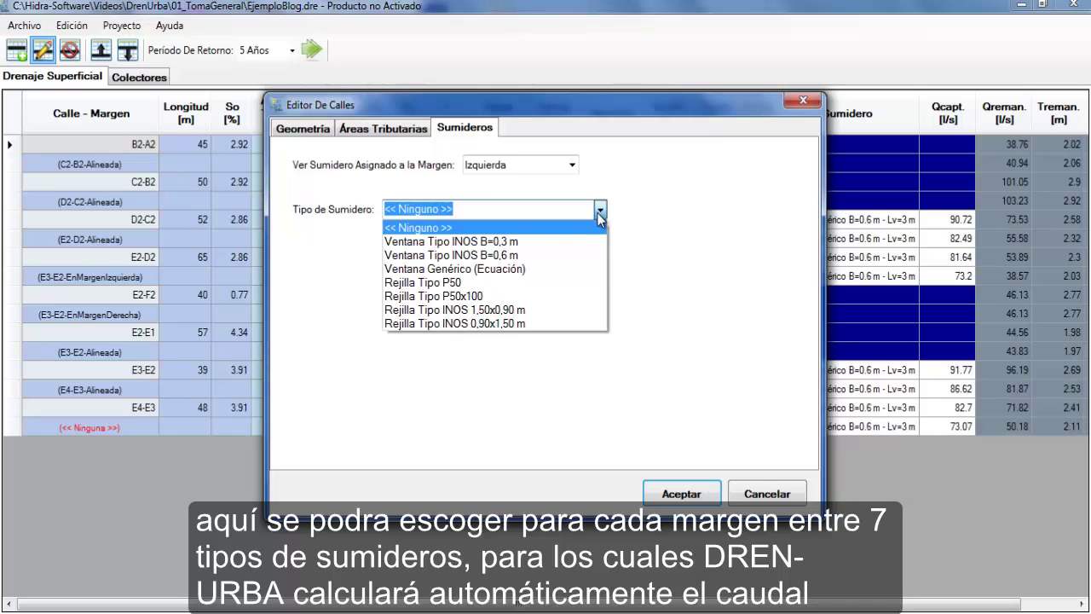
pyautogui.click(524, 240)
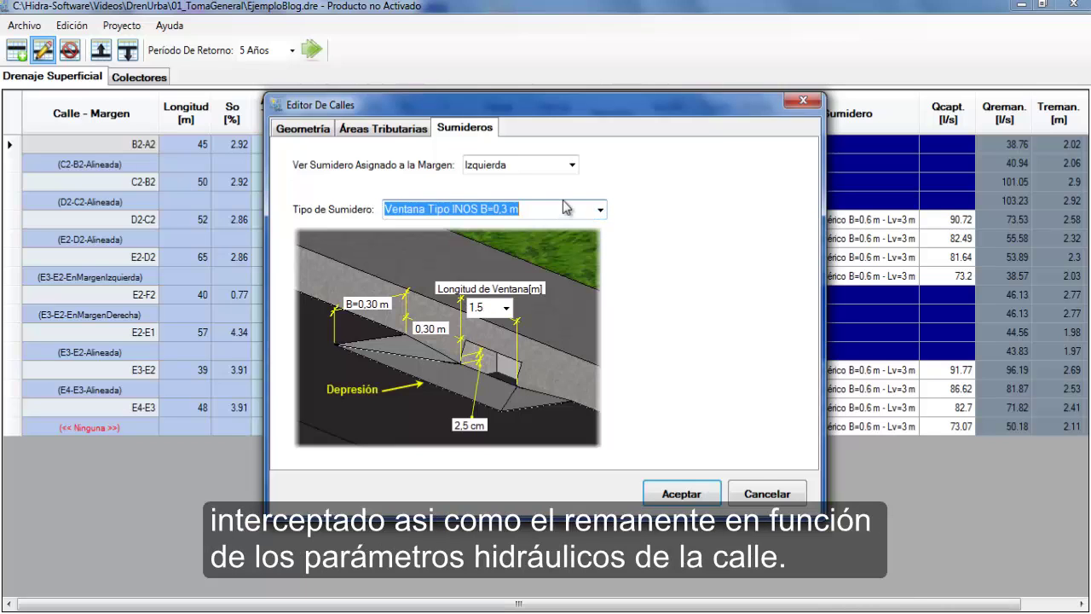
pyautogui.scroll(1, 555, 205)
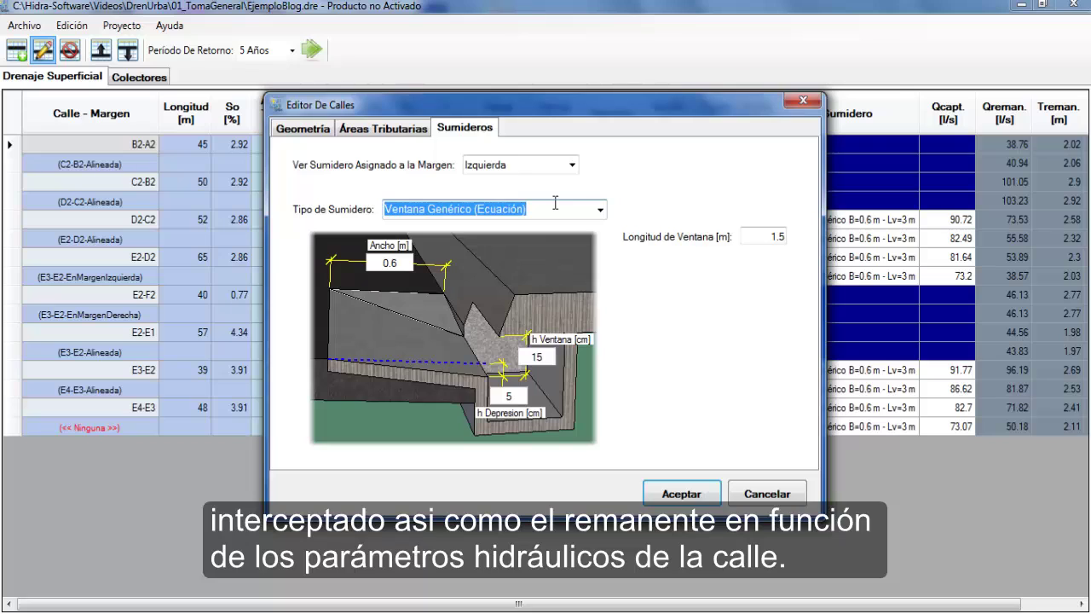
pyautogui.scroll(1, 555, 203)
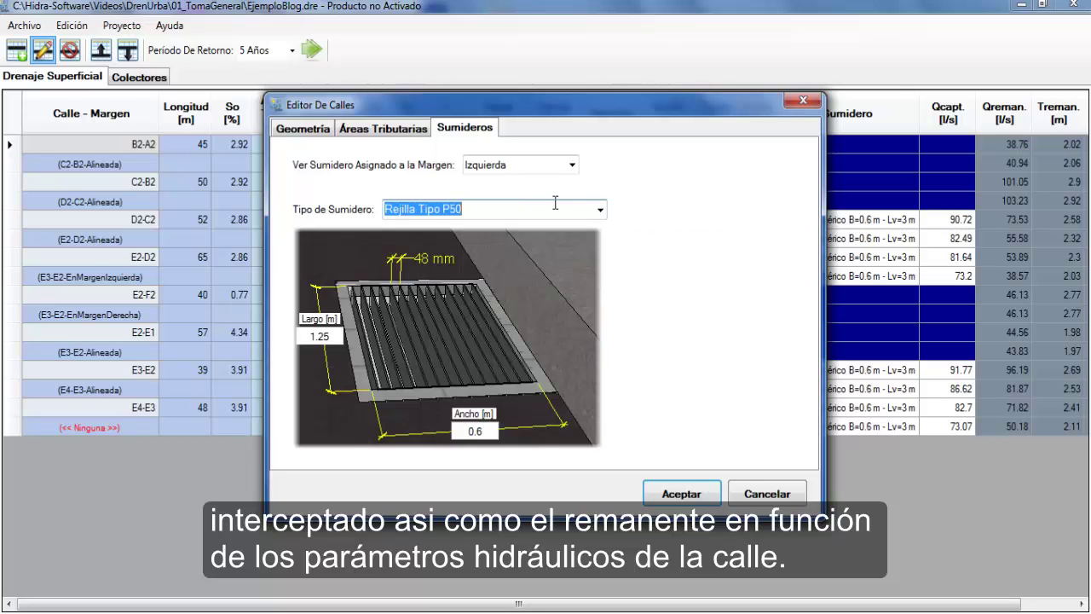
pyautogui.scroll(1, 555, 203)
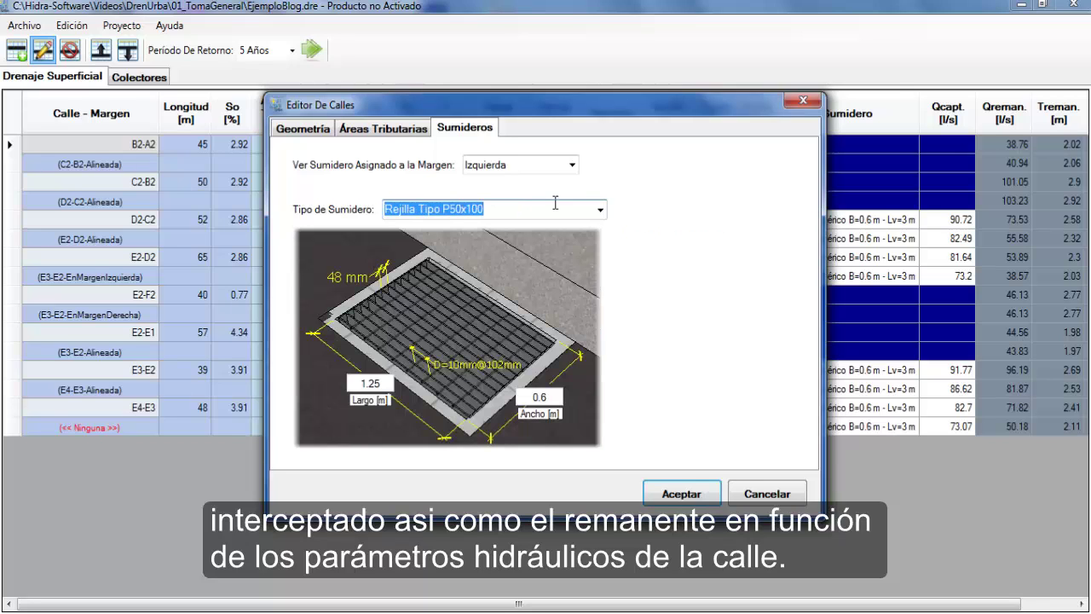
pyautogui.scroll(1, 555, 203)
pyautogui.scroll(1, 555, 203)
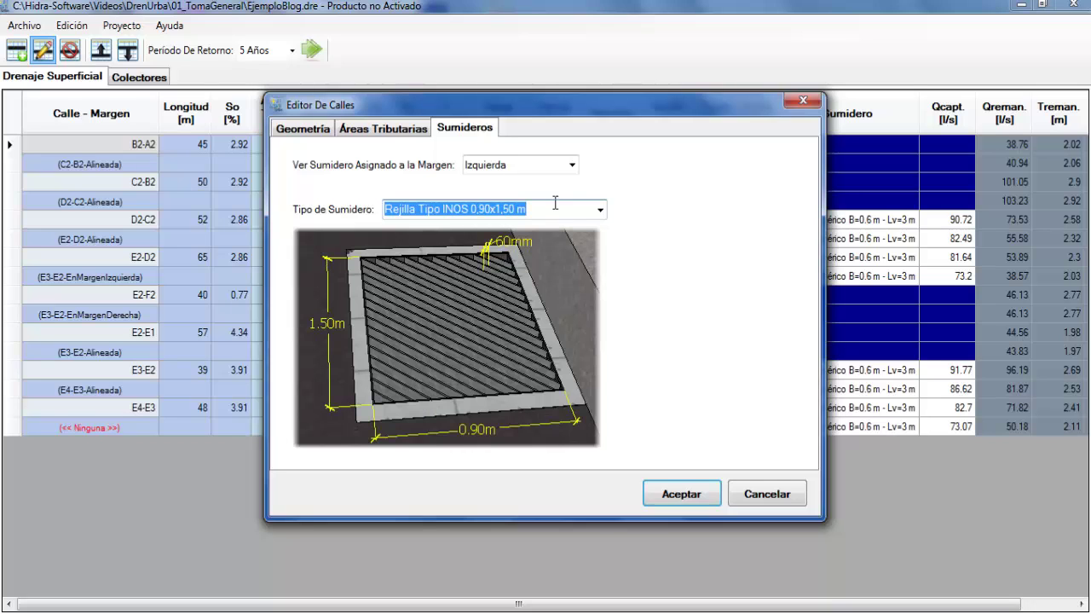
pyautogui.scroll(-3, 555, 203)
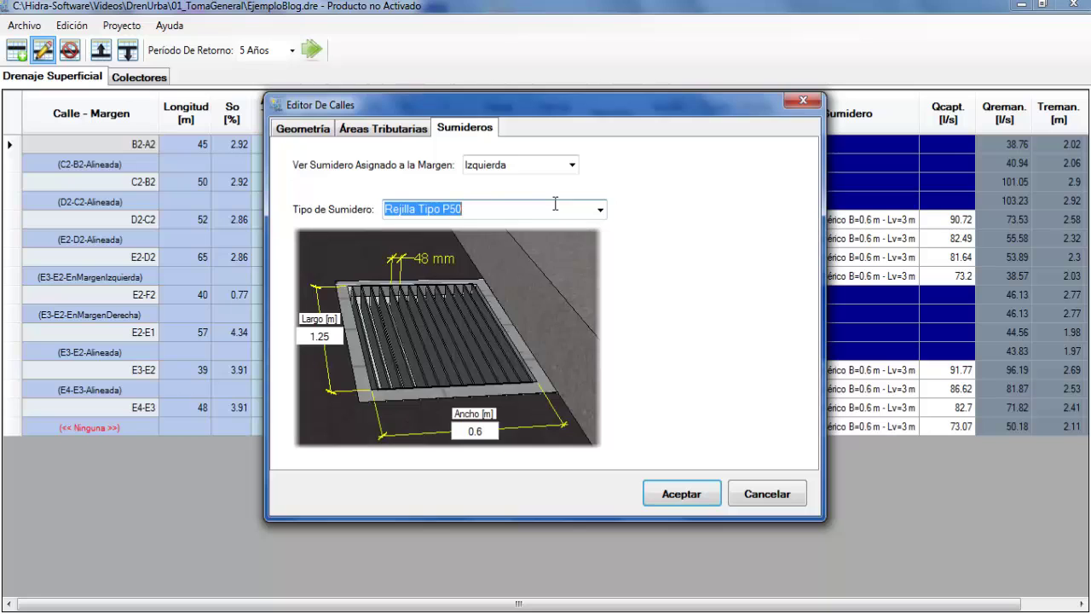
pyautogui.click(782, 502)
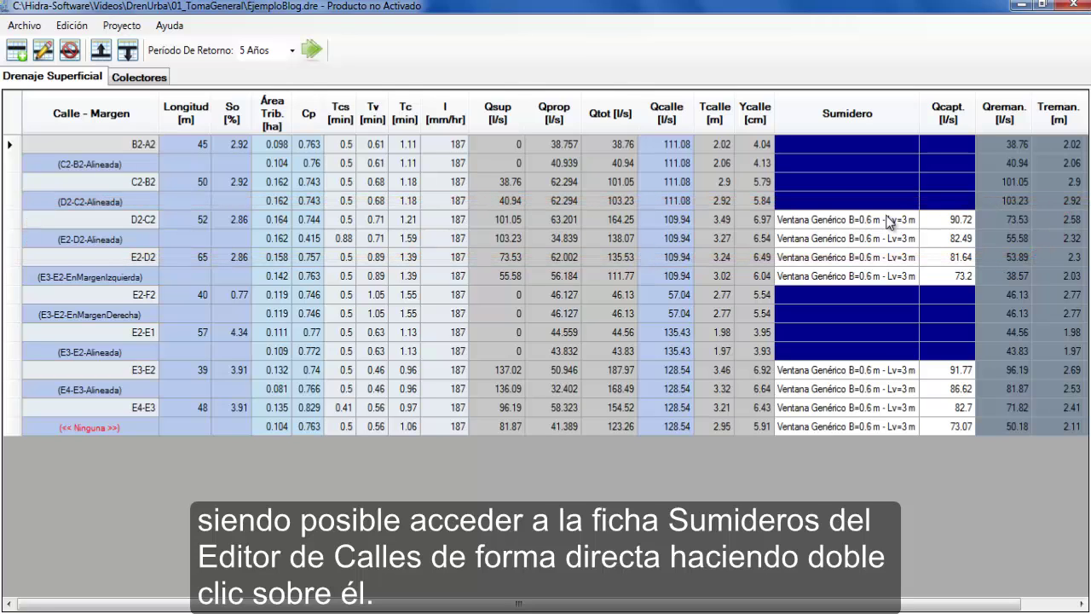
# Inspect the inlet assigned to the left margin of street D2-C2 directly from the table, and close its editor without saving.
pyautogui.doubleClick(891, 224)
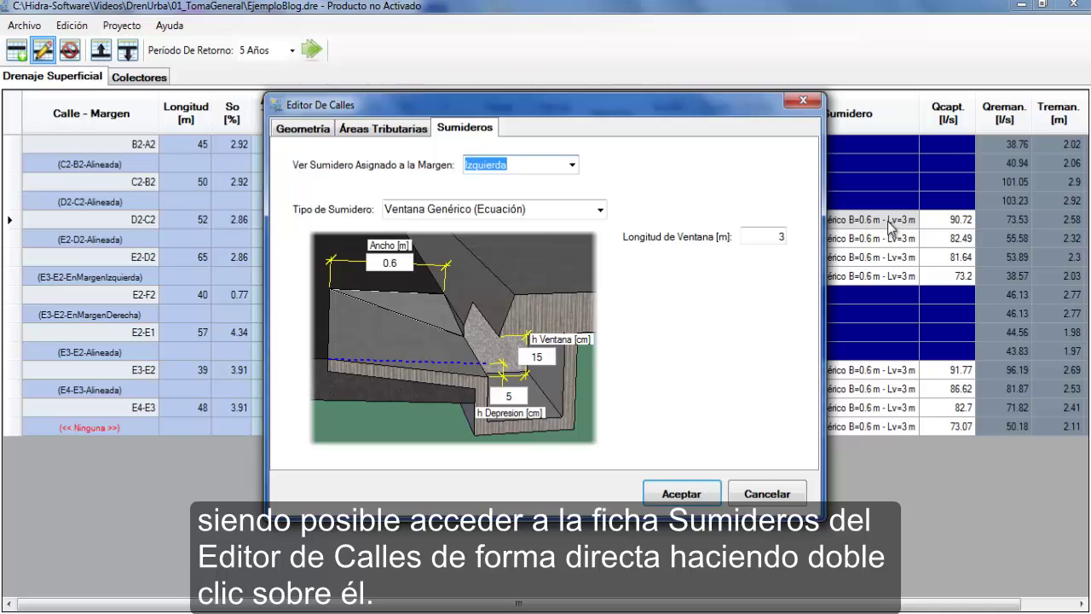
pyautogui.click(767, 495)
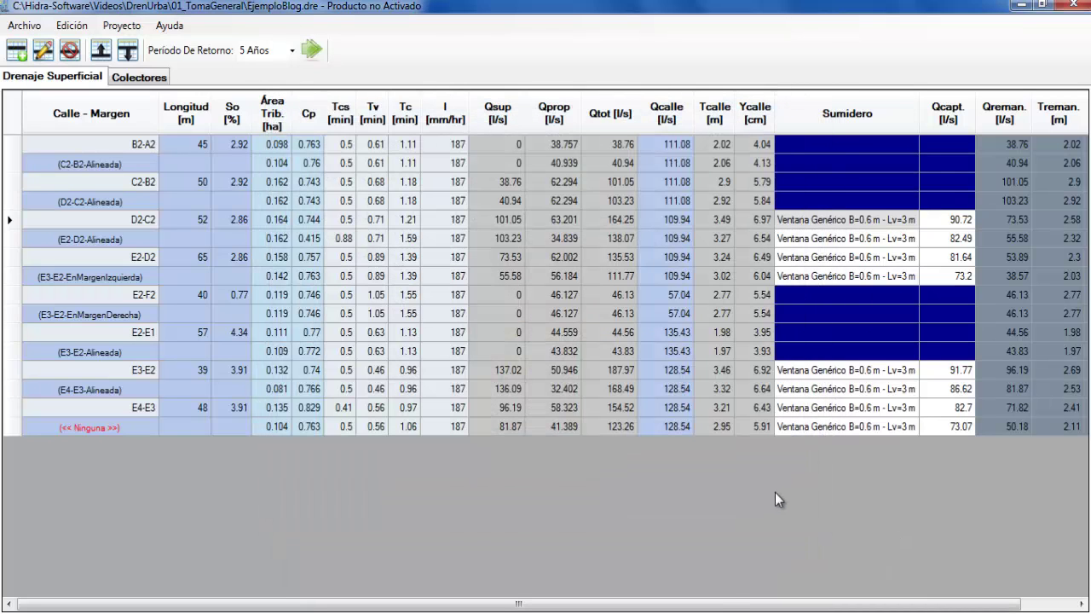
# Check the remaining flow width of street C2-B2 against the maximum flood width in its geometry, closing the editor without saving.
pyautogui.moveTo(716, 607); pyautogui.dragTo(810, 607)
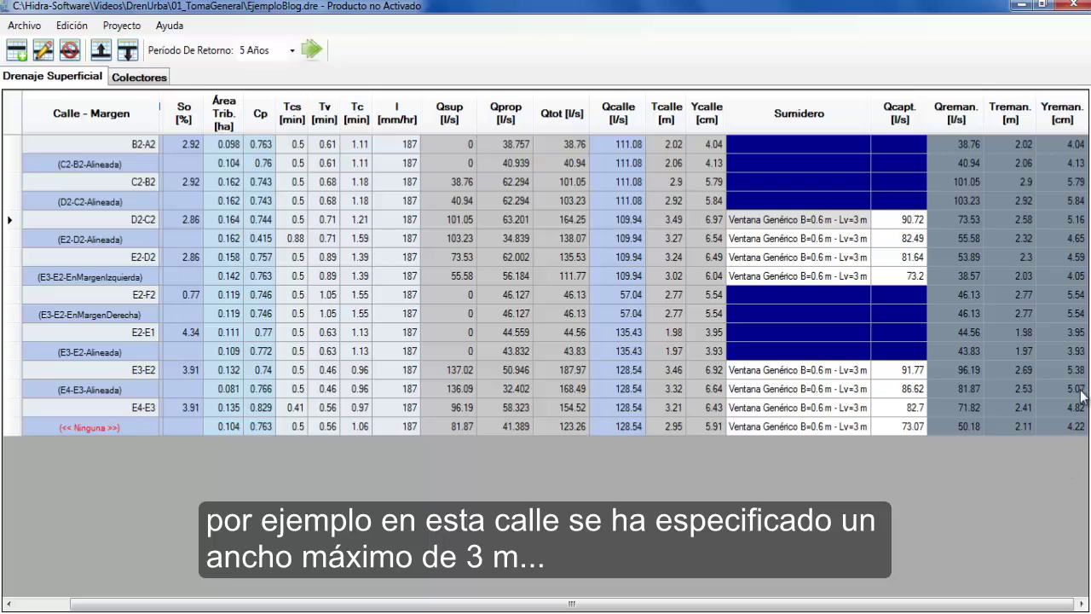
pyautogui.click(1023, 201)
pyautogui.doubleClick(1024, 204)
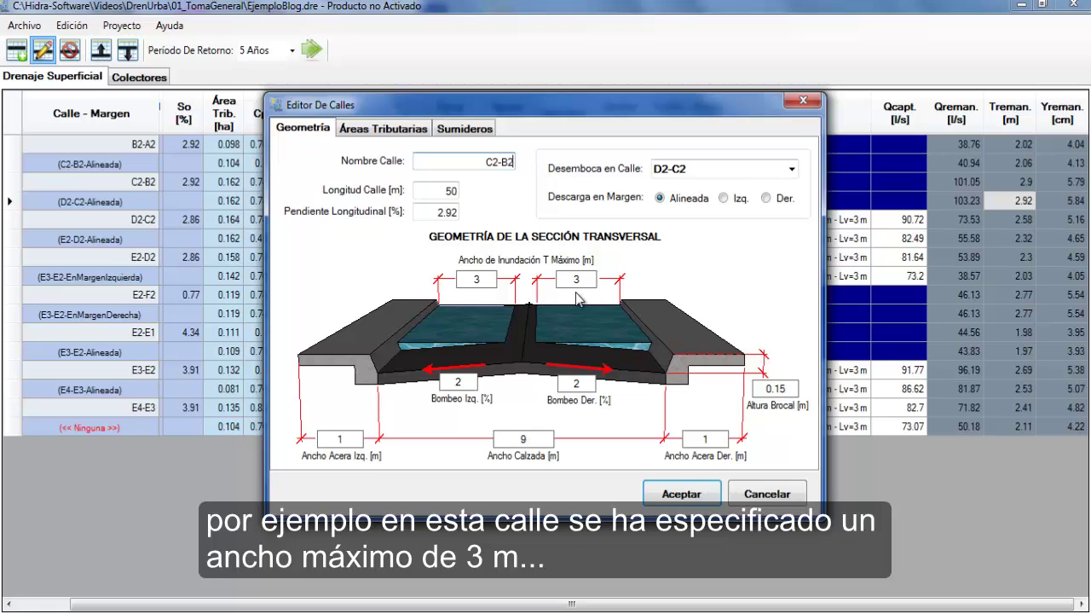
pyautogui.click(756, 496)
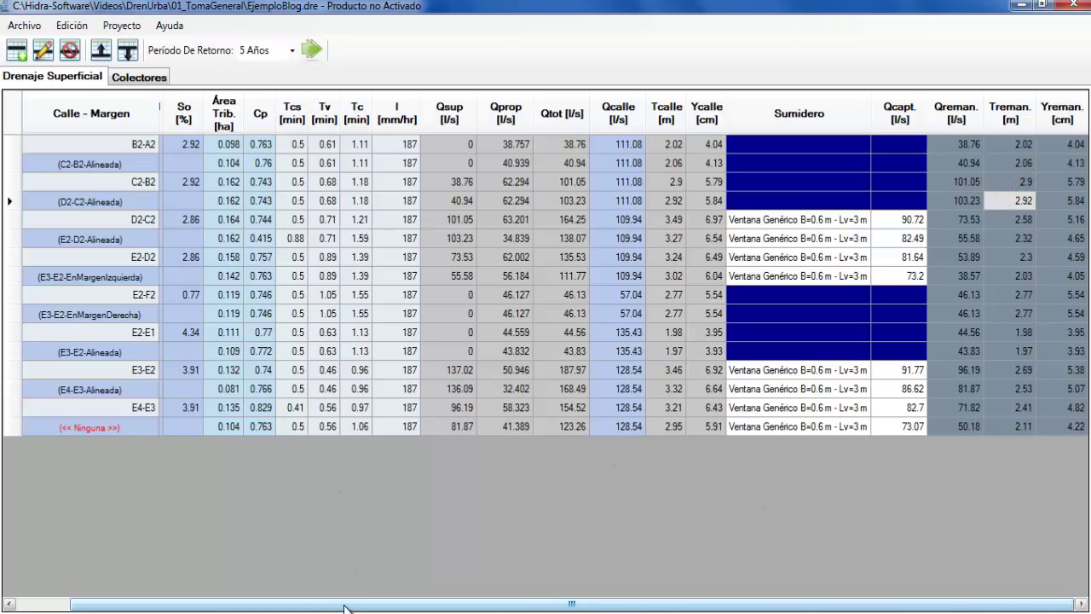
pyautogui.moveTo(341, 608); pyautogui.dragTo(250, 604)
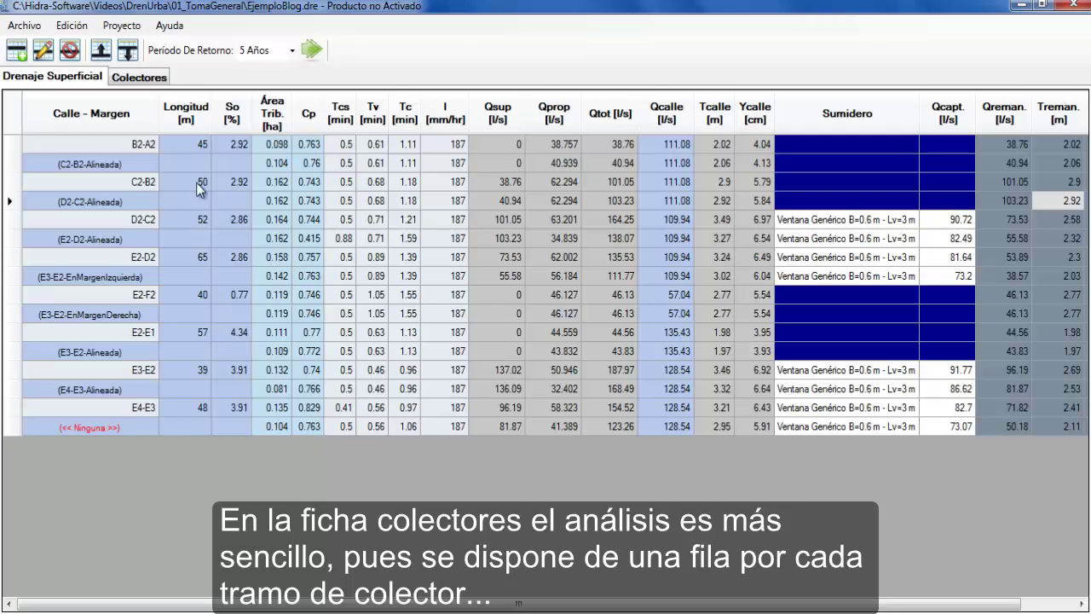
# Show the collectors table and inspect the geometry and assigned inlets of collector E2-E1, closing its editor without saving.
pyautogui.click(146, 78)
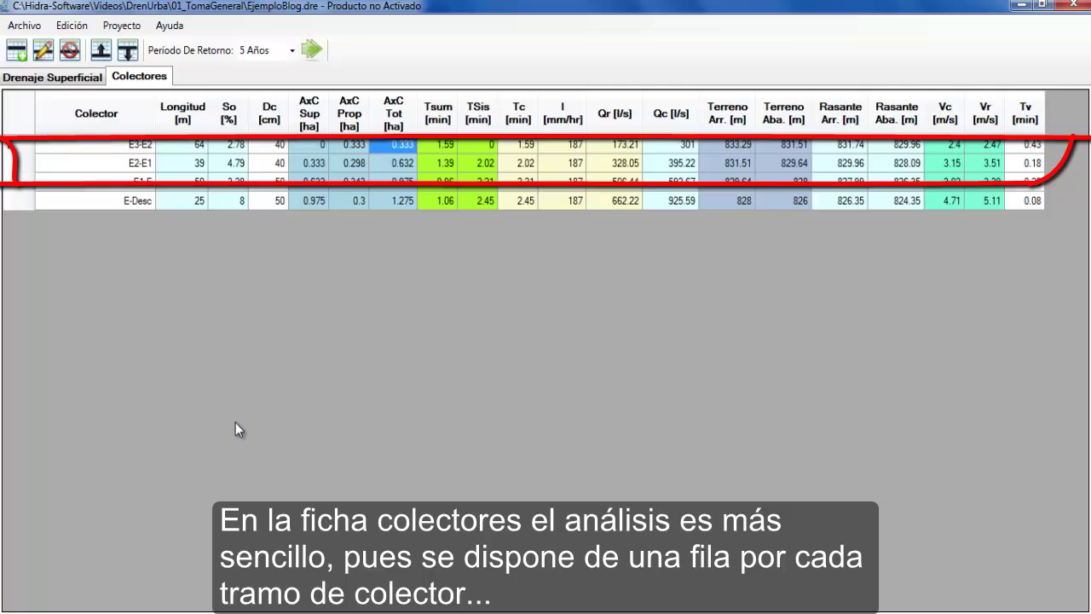
pyautogui.click(103, 163)
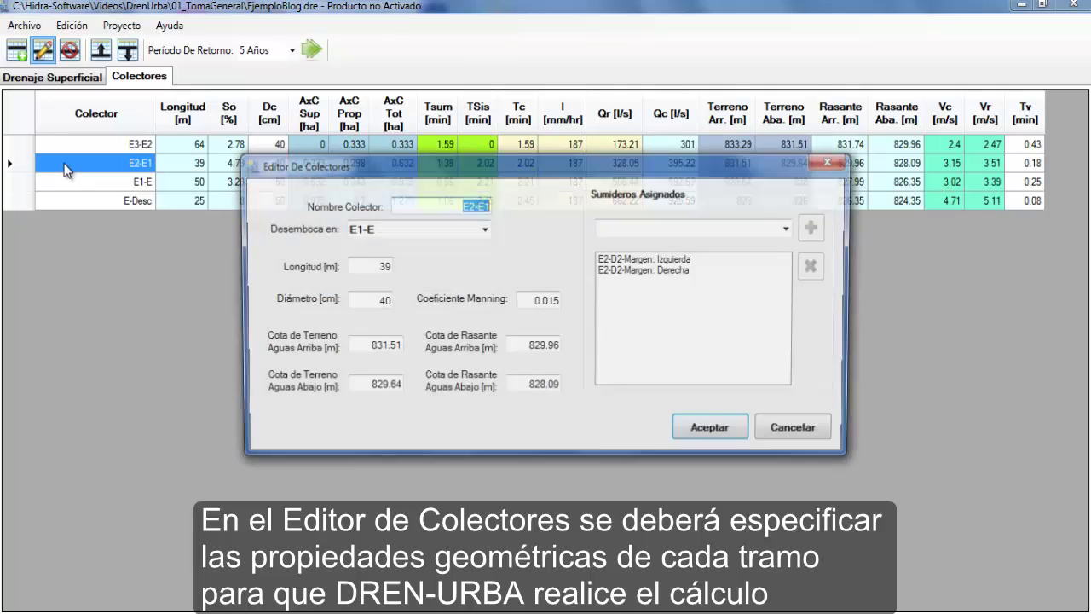
pyautogui.doubleClick(62, 164)
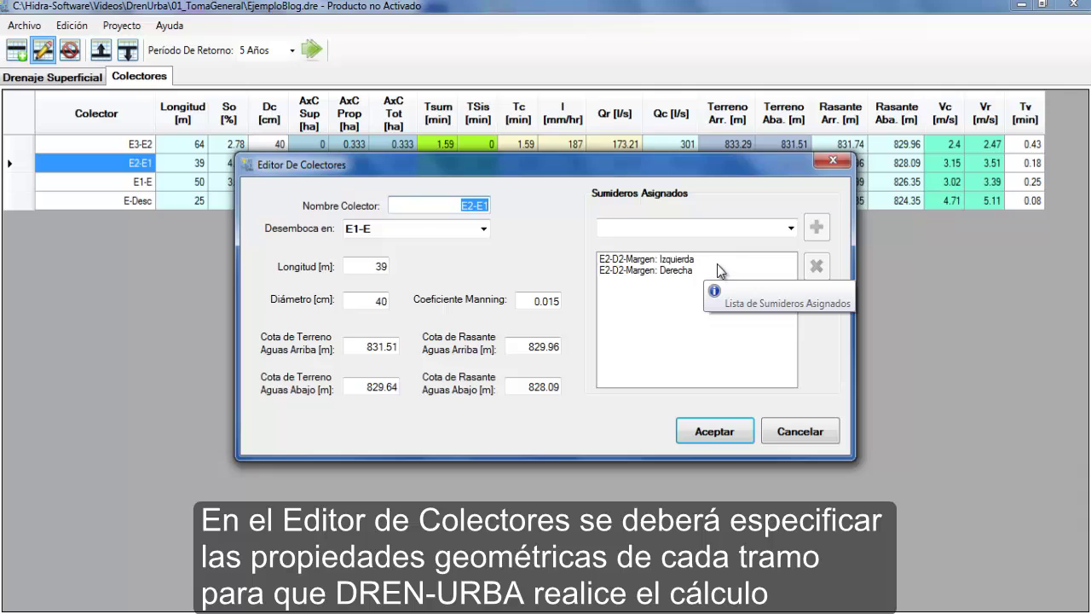
pyautogui.click(791, 229)
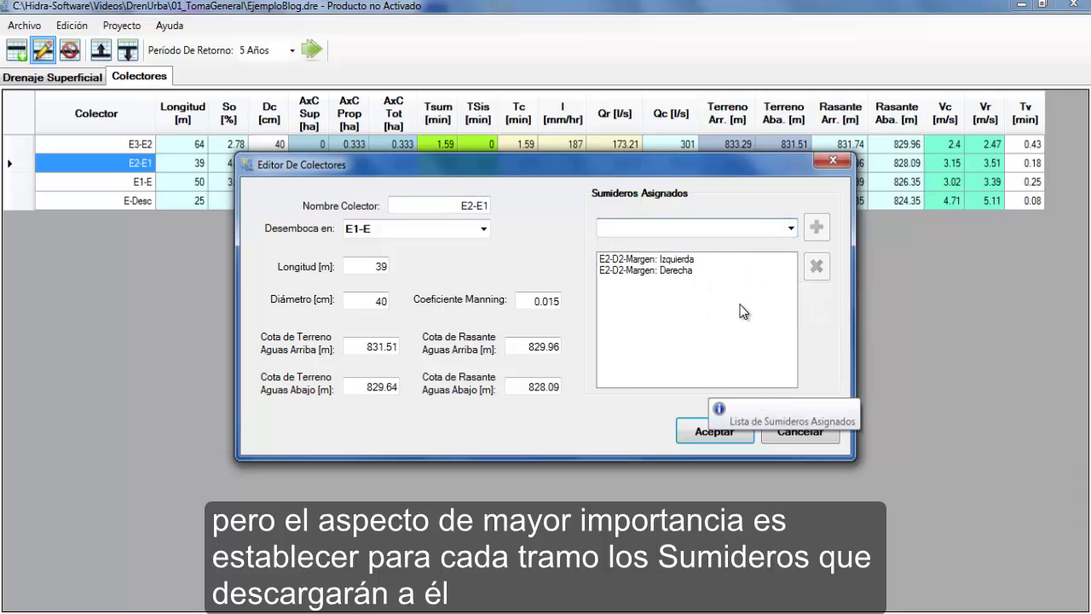
pyautogui.click(818, 438)
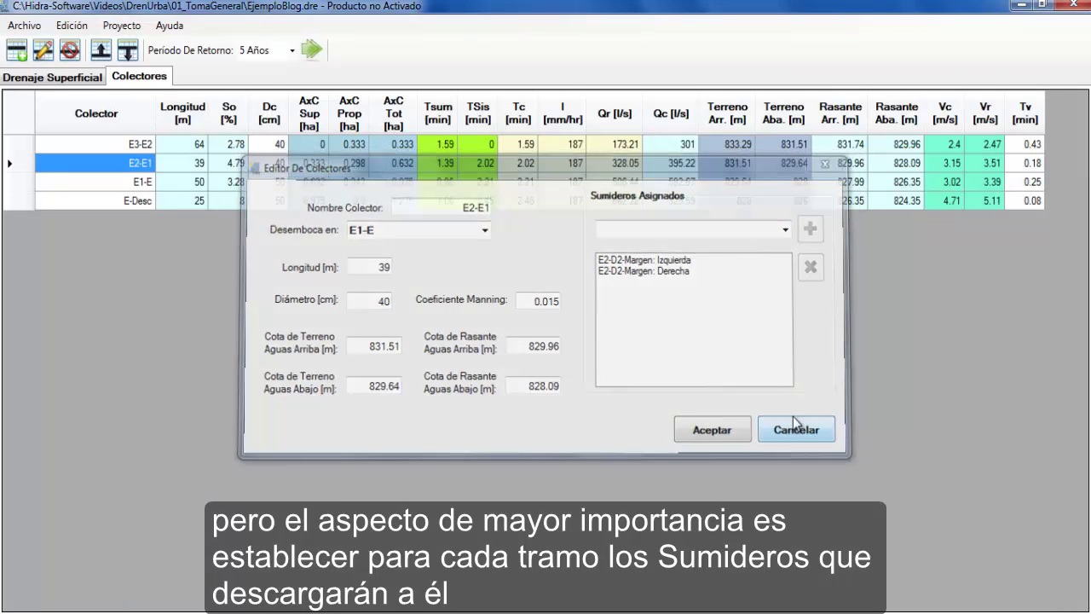
# Inspect the geometry and assigned inlets of collectors E3-E2, E1-E and E-Desc, closing each editor without saving.
pyautogui.doubleClick(607, 145)
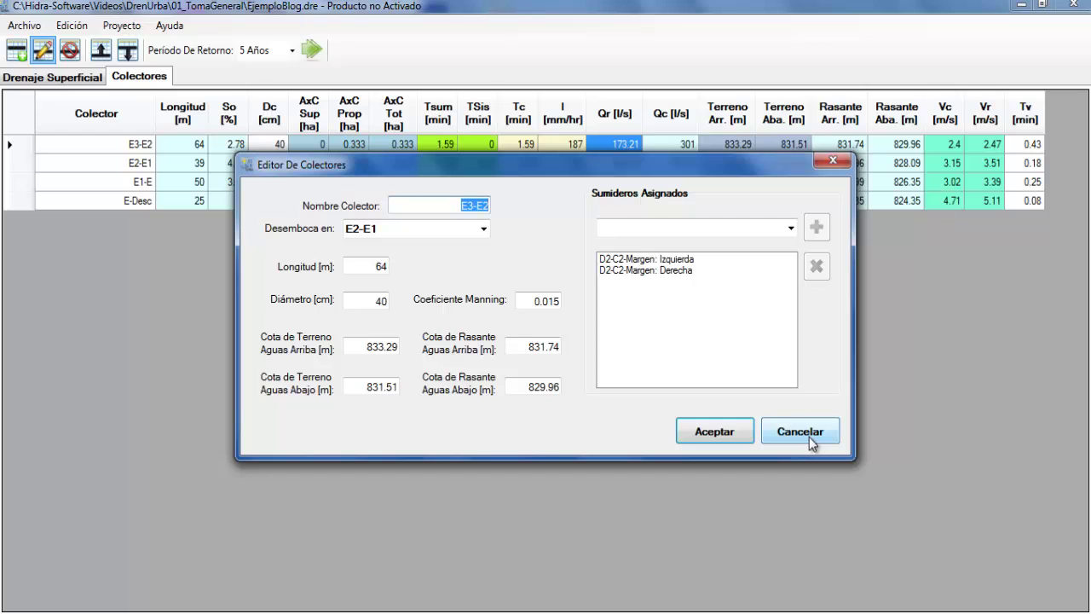
pyautogui.click(810, 432)
pyautogui.doubleClick(181, 186)
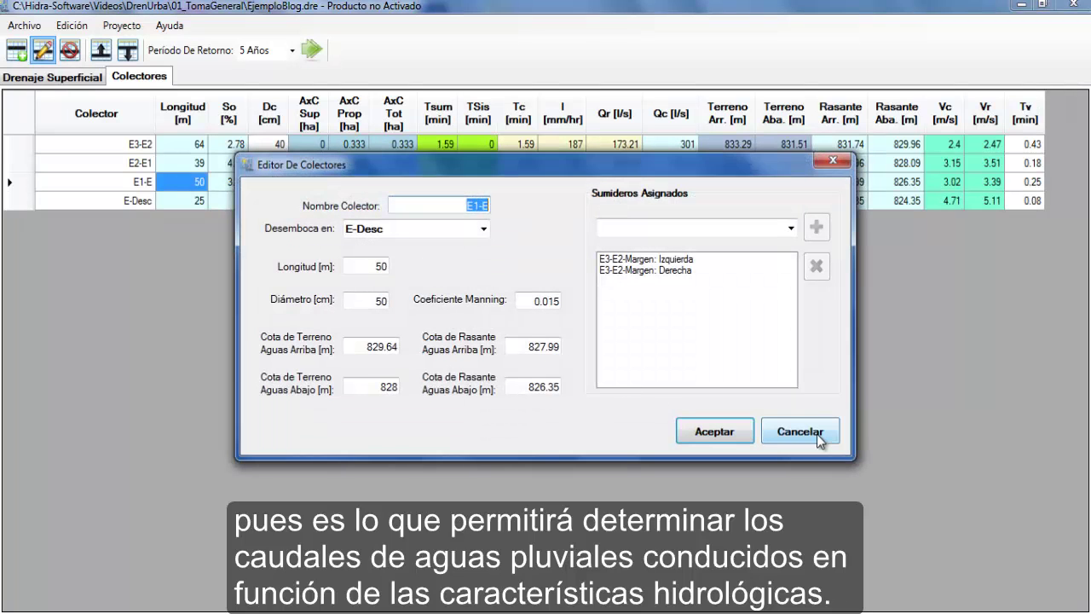
pyautogui.click(817, 434)
pyautogui.doubleClick(181, 200)
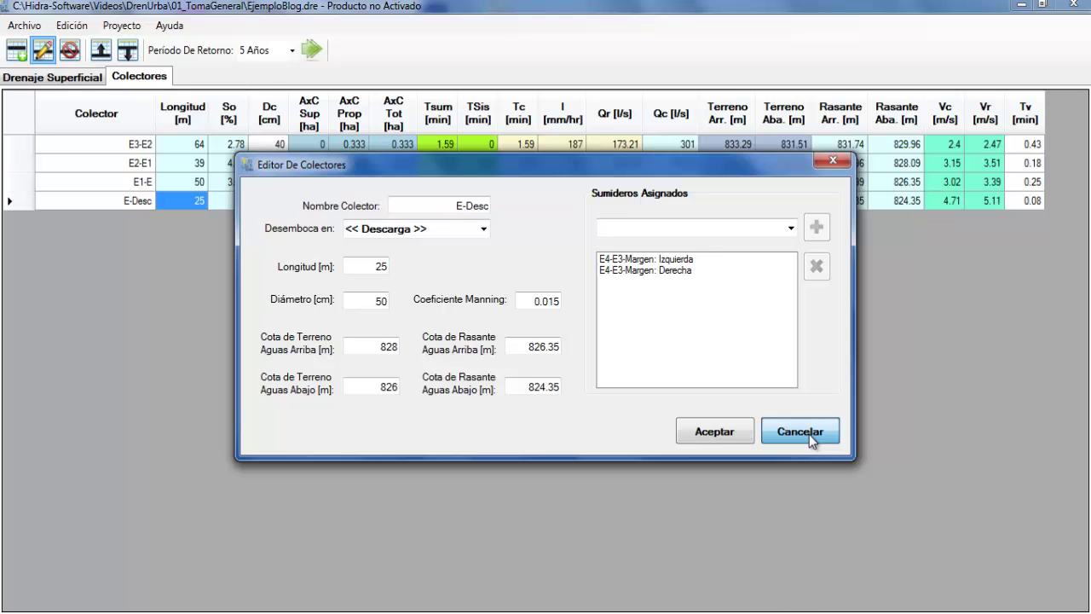
pyautogui.click(809, 434)
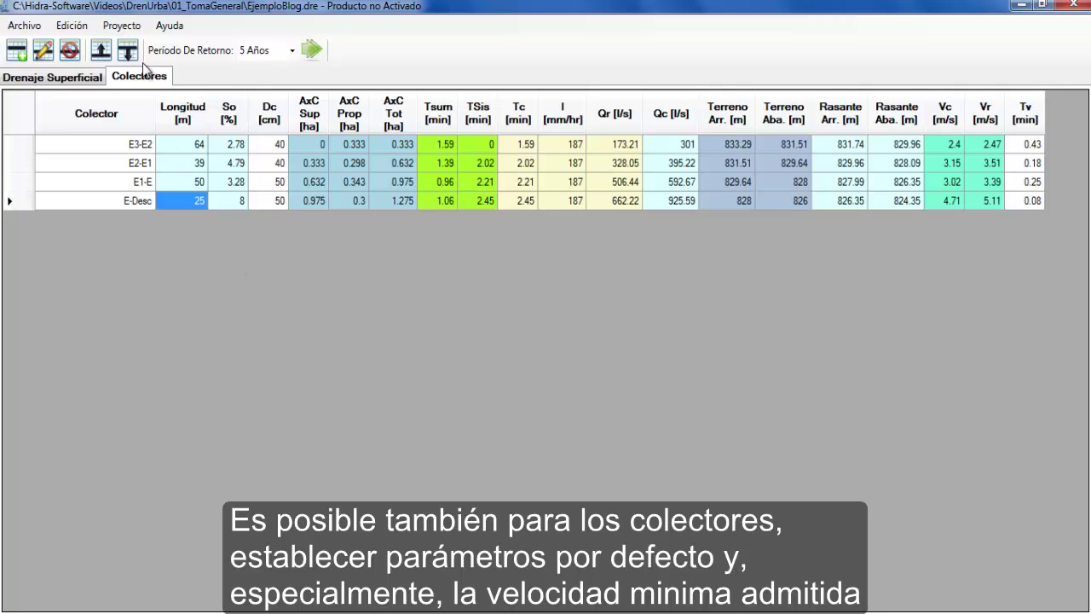
# Set the default minimum velocity for collectors to 3 m/s and recalculate the project.
pyautogui.click(122, 26)
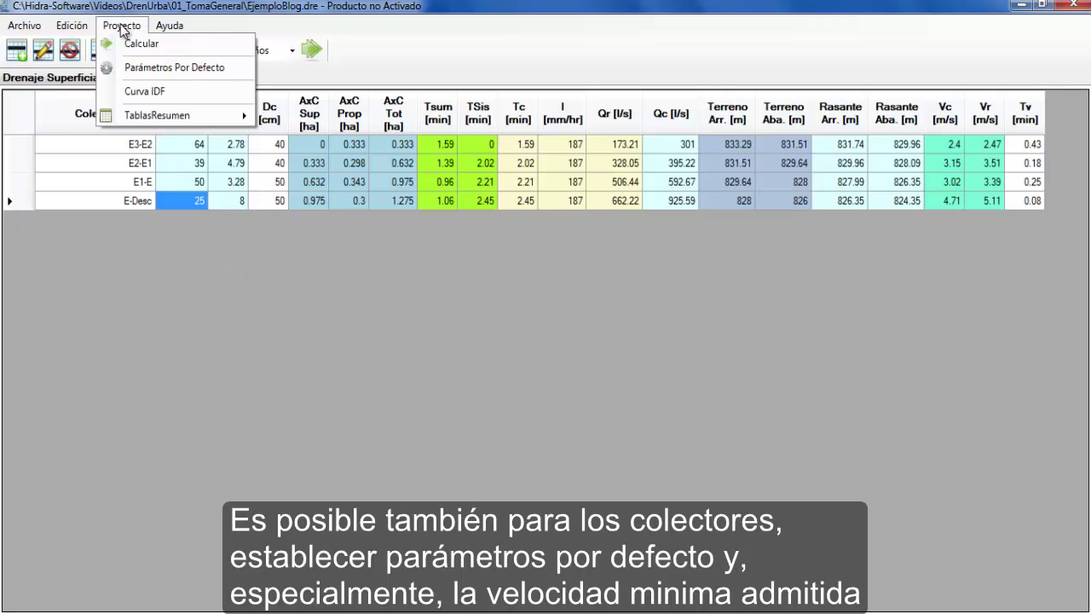
pyautogui.click(220, 67)
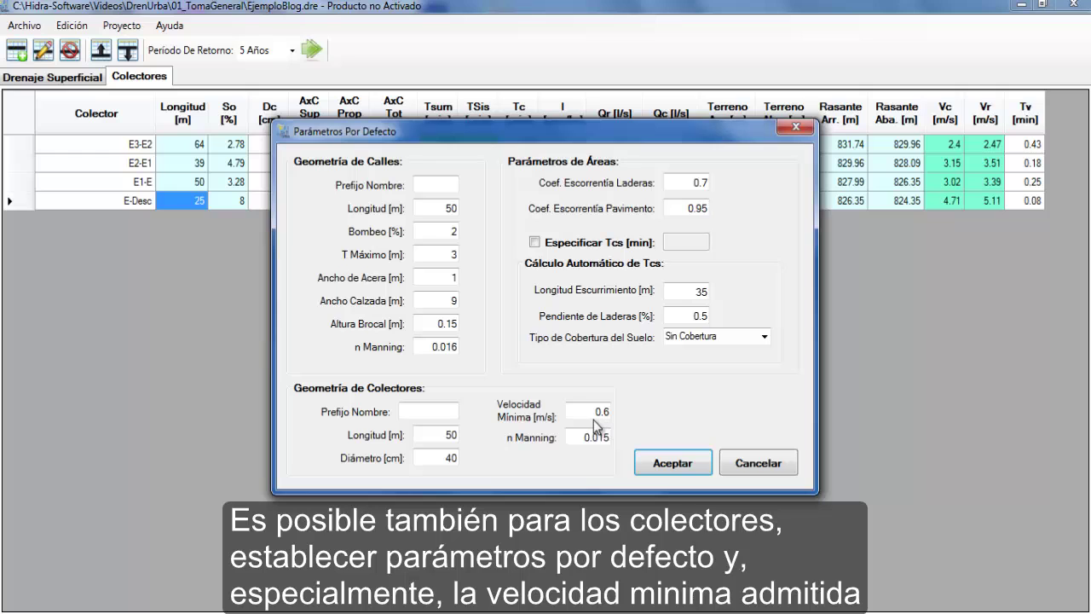
pyautogui.doubleClick(597, 413)
pyautogui.write('3')
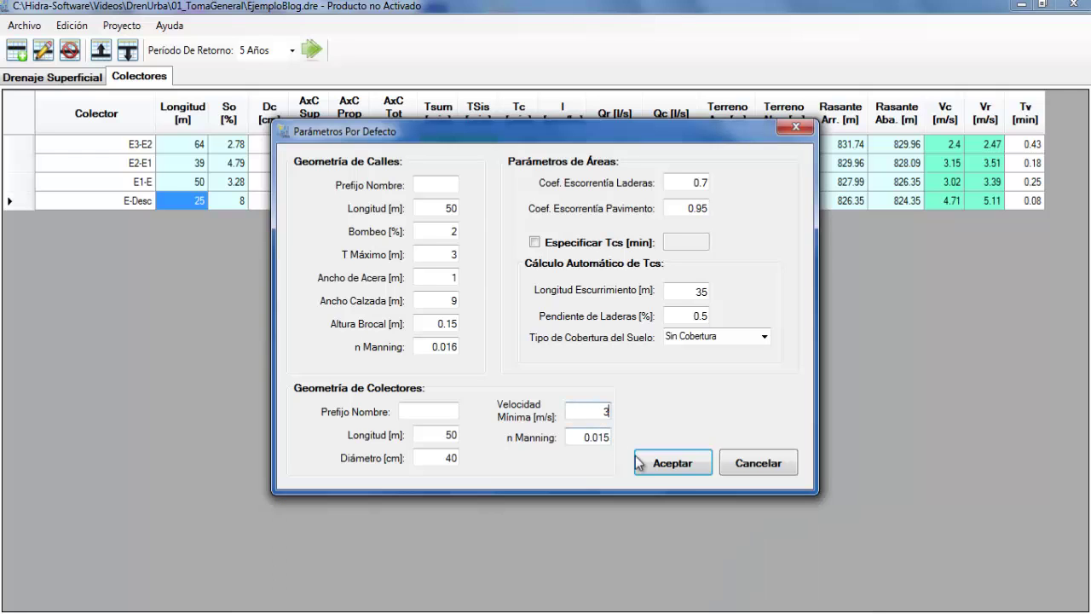
pyautogui.click(693, 467)
pyautogui.click(312, 49)
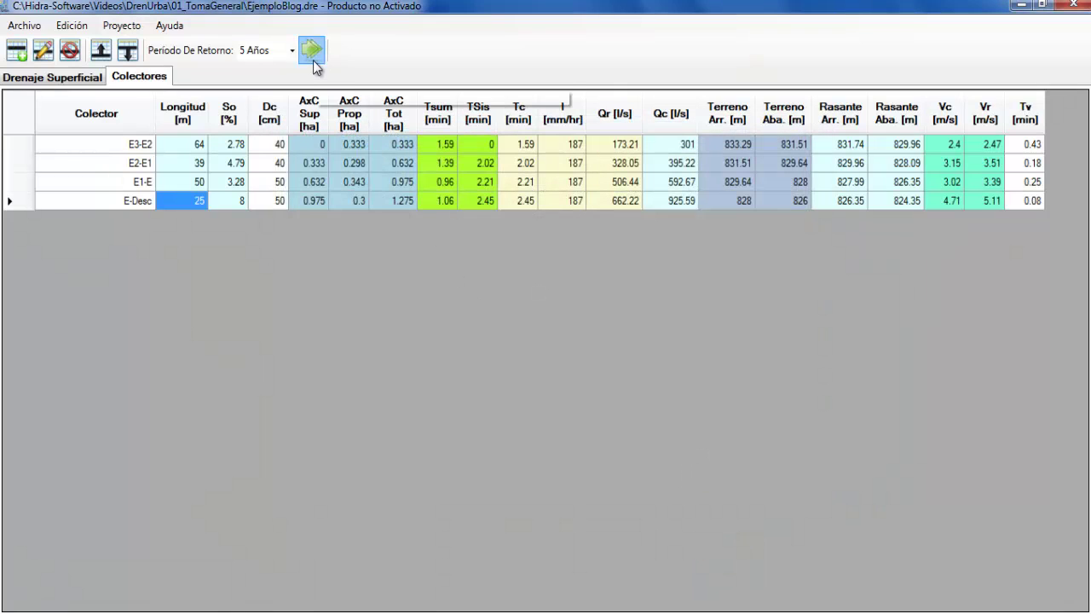
pyautogui.click(612, 378)
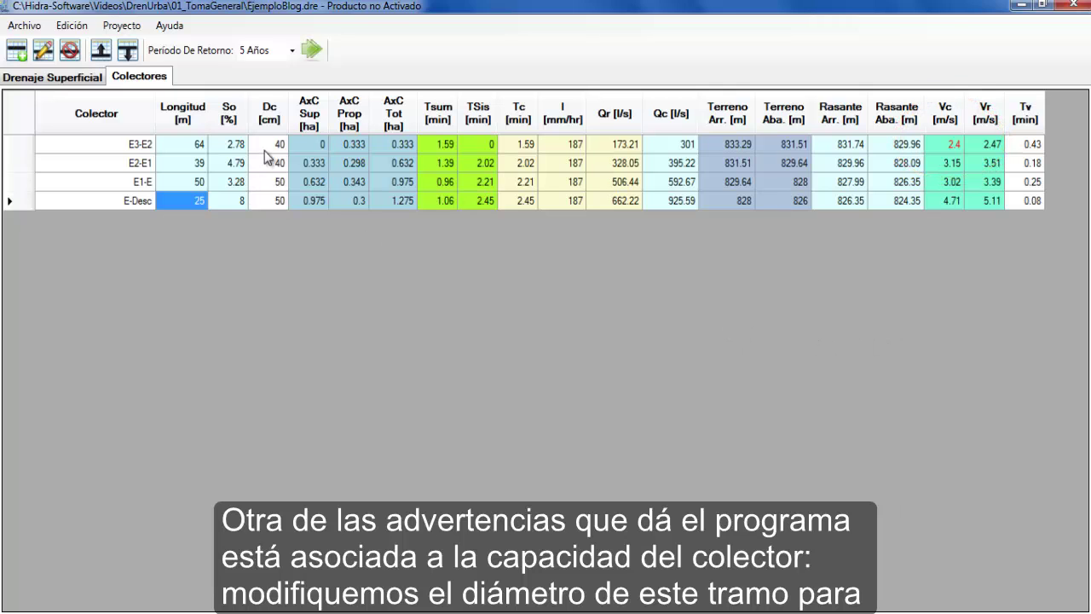
# Set the diameter of collector E3-E2 to 30 cm and save the change.
pyautogui.click(266, 147)
pyautogui.doubleClick(265, 150)
pyautogui.doubleClick(369, 302)
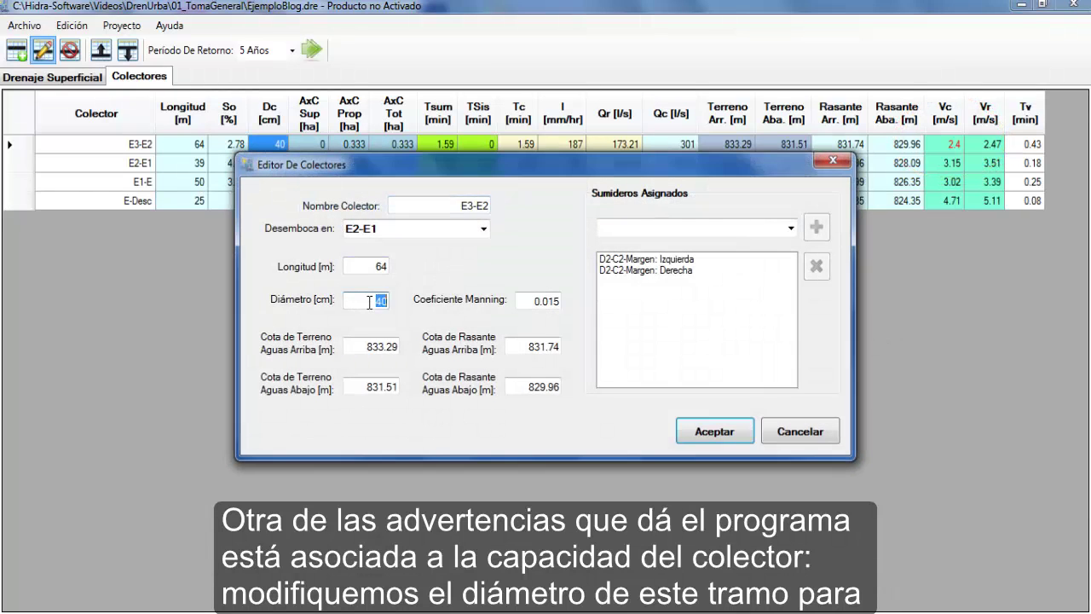
pyautogui.write('30')
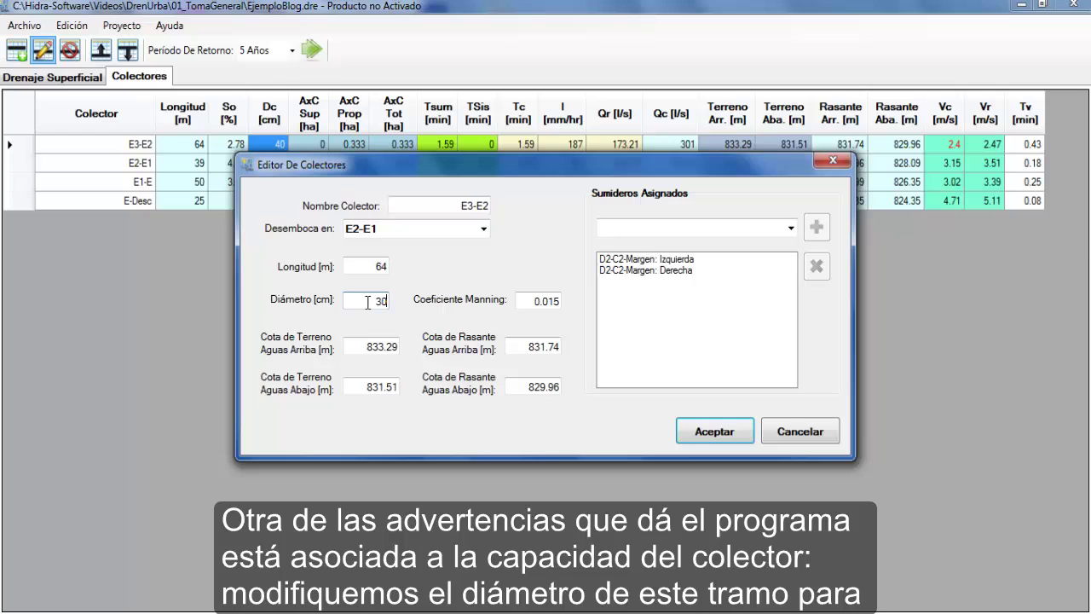
pyautogui.click(721, 432)
# Recalculate the project with the modified collector and return to the surface drainage table.
pyautogui.click(312, 50)
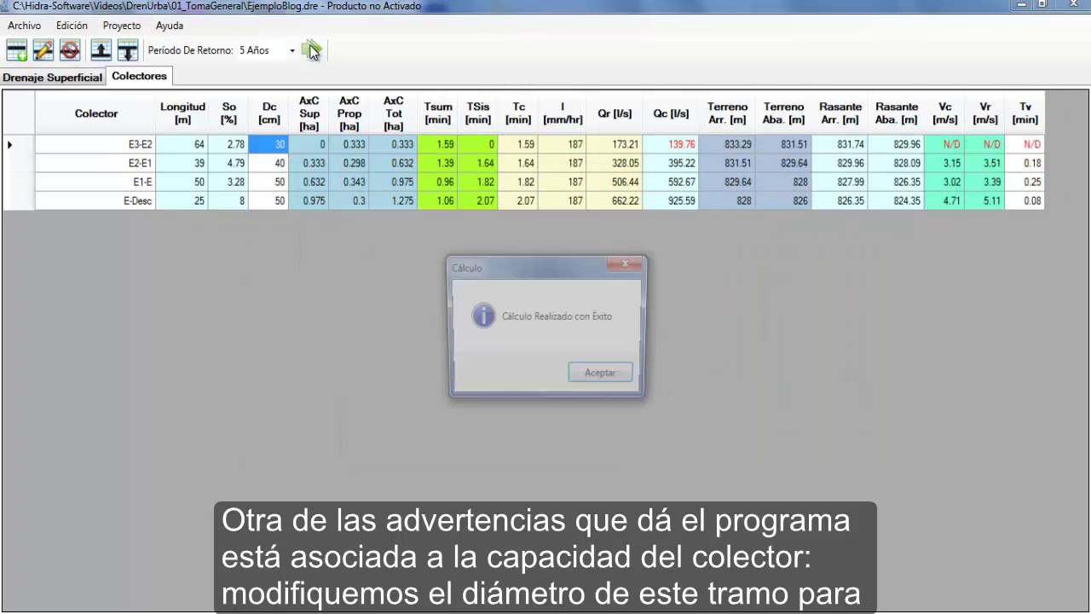
pyautogui.click(607, 381)
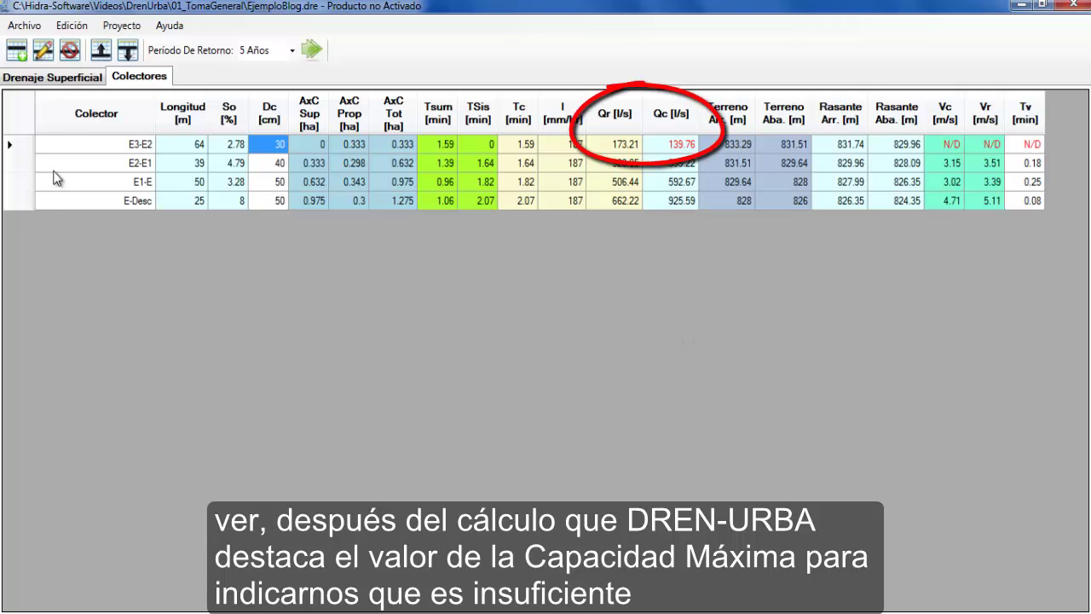
pyautogui.click(84, 82)
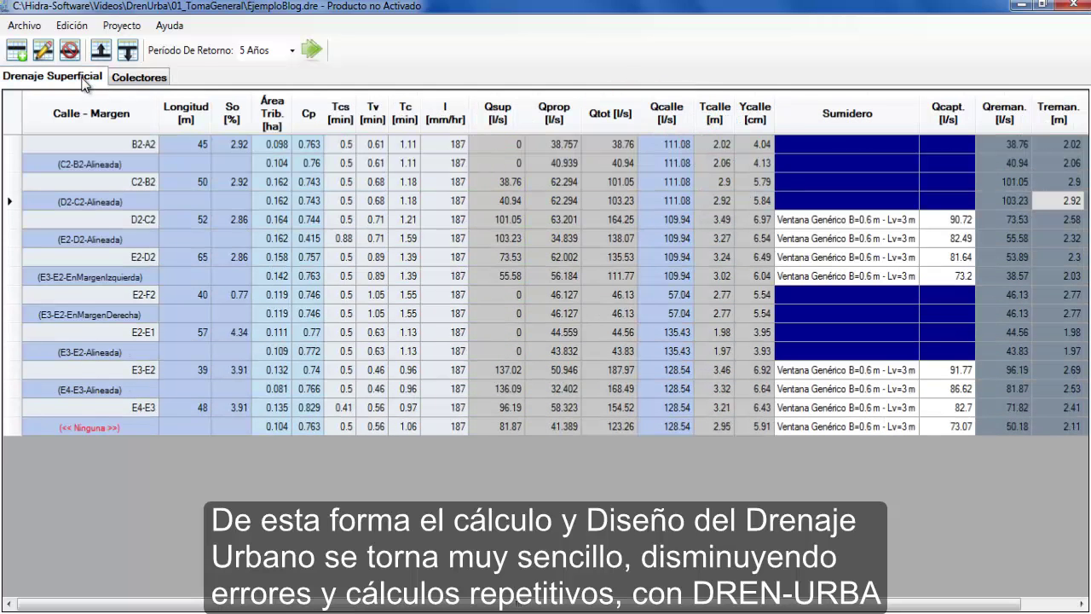